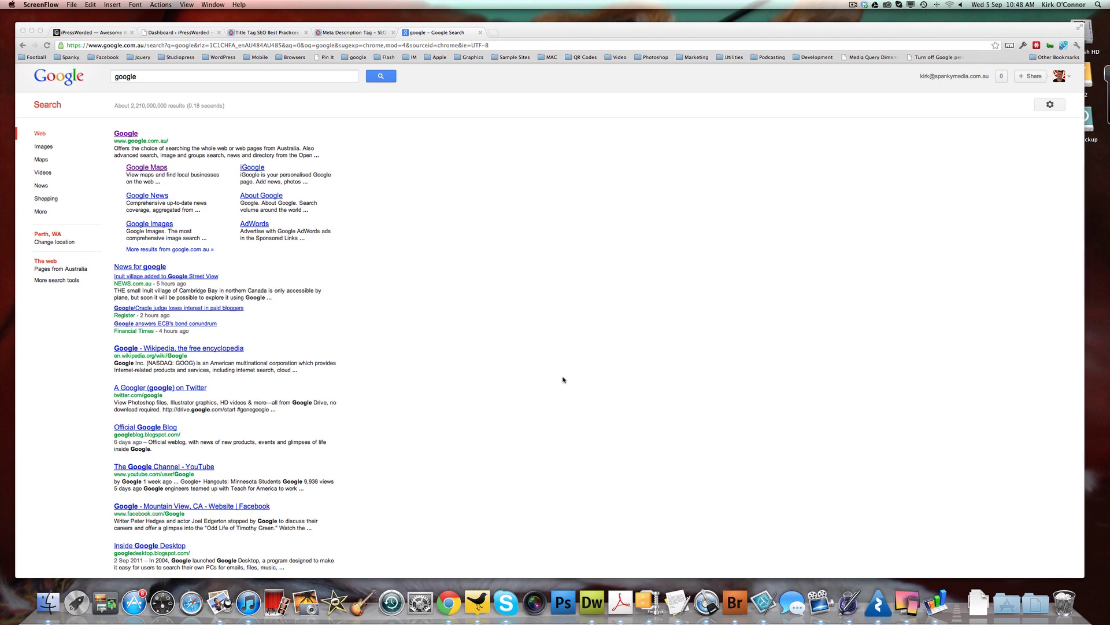
Scroll through the Google search results for 'google' and back to the top.
{"action": "scroll", "coordinate": [553, 365], "scroll_direction": "down", "scroll_amount": 3}
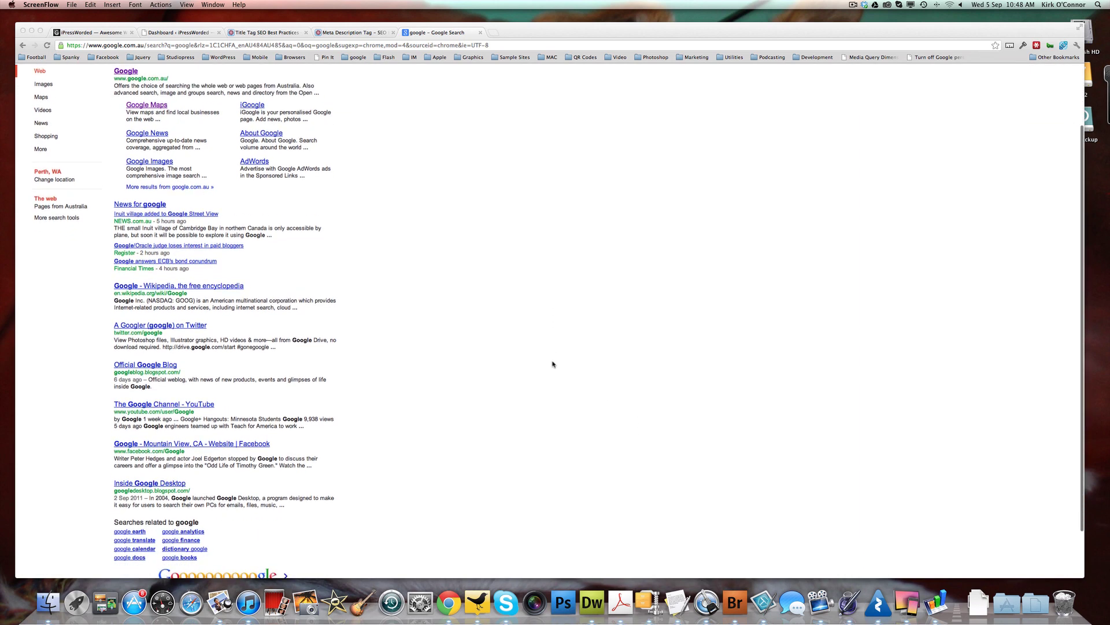
{"action": "scroll", "coordinate": [552, 364], "scroll_direction": "up", "scroll_amount": 1}
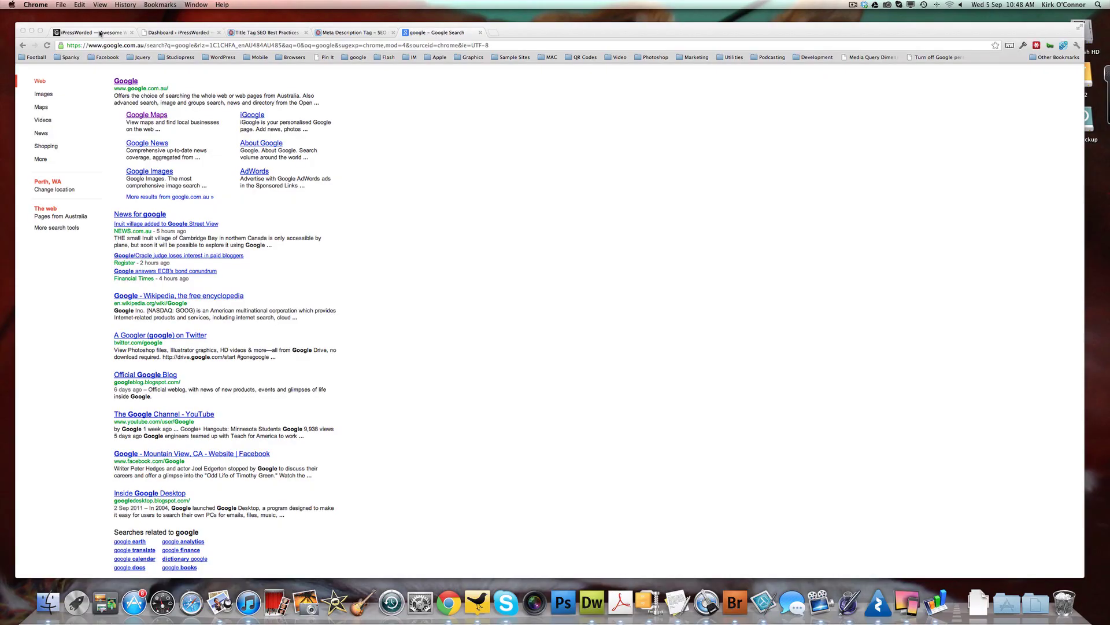
Switch from the iPressWorded home page to its WordPress admin Dashboard.
{"action": "left_click", "coordinate": [151, 13]}
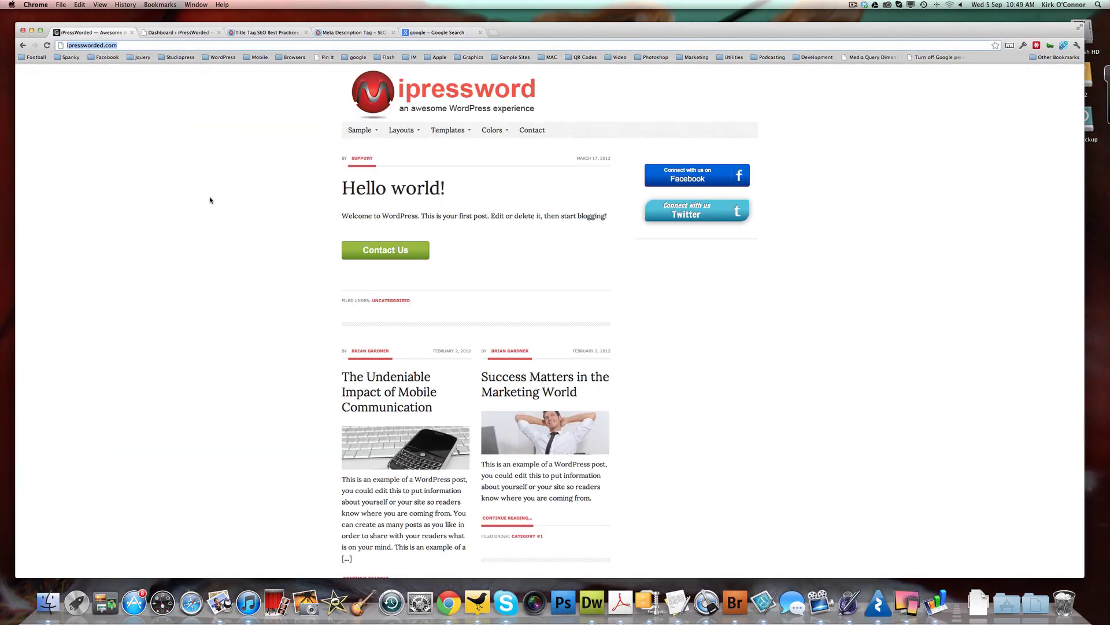
{"action": "left_click", "coordinate": [185, 35]}
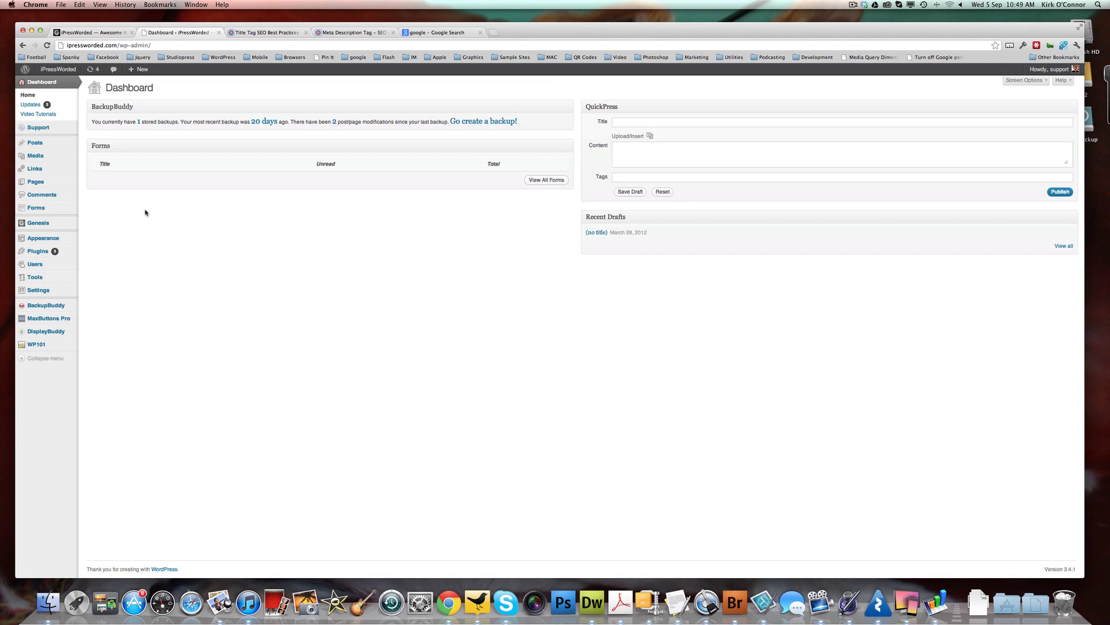
{"action": "mouse_move", "coordinate": [36, 183]}
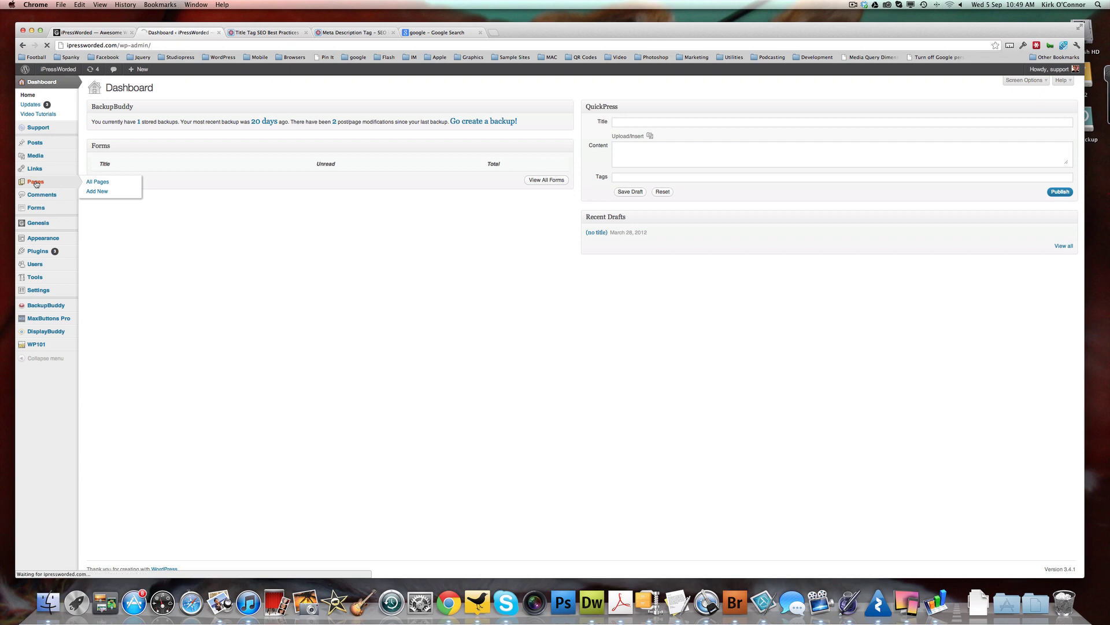
Open the Blog Page for editing from the All Pages list.
{"action": "left_click", "coordinate": [35, 183]}
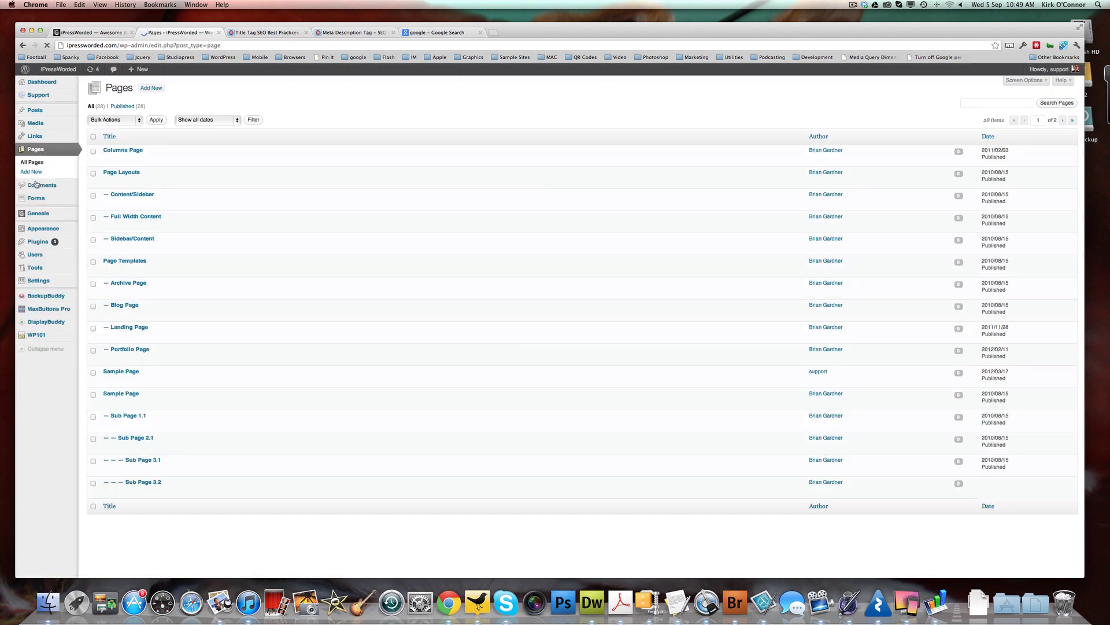
{"action": "scroll", "coordinate": [249, 227], "scroll_direction": "down", "scroll_amount": 3}
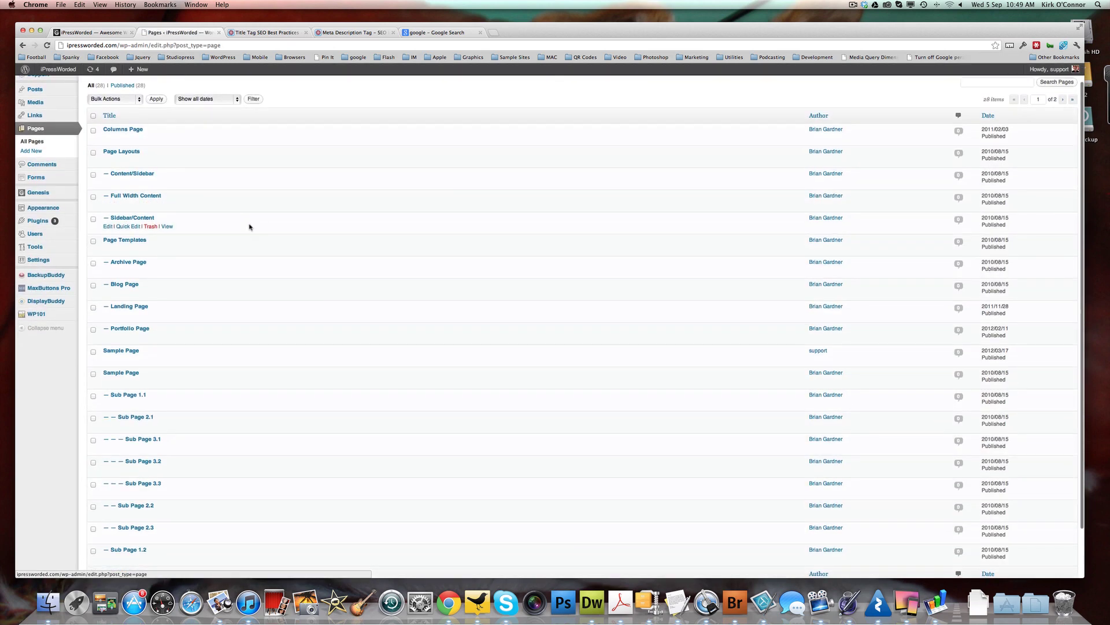
{"action": "scroll", "coordinate": [250, 226], "scroll_direction": "up", "scroll_amount": 2}
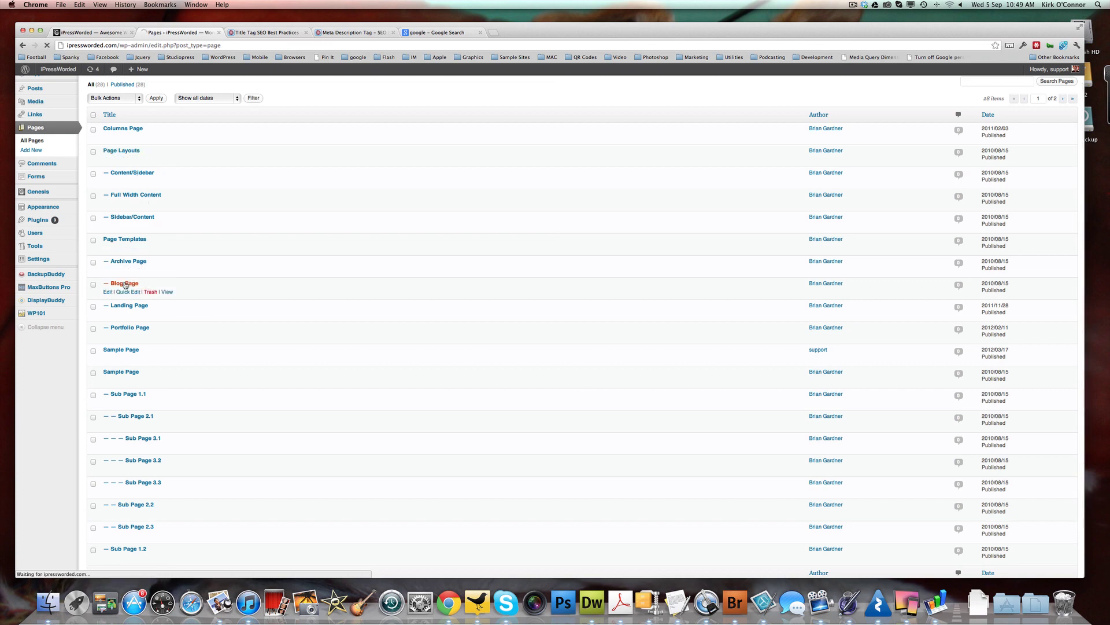
{"action": "left_click", "coordinate": [125, 284]}
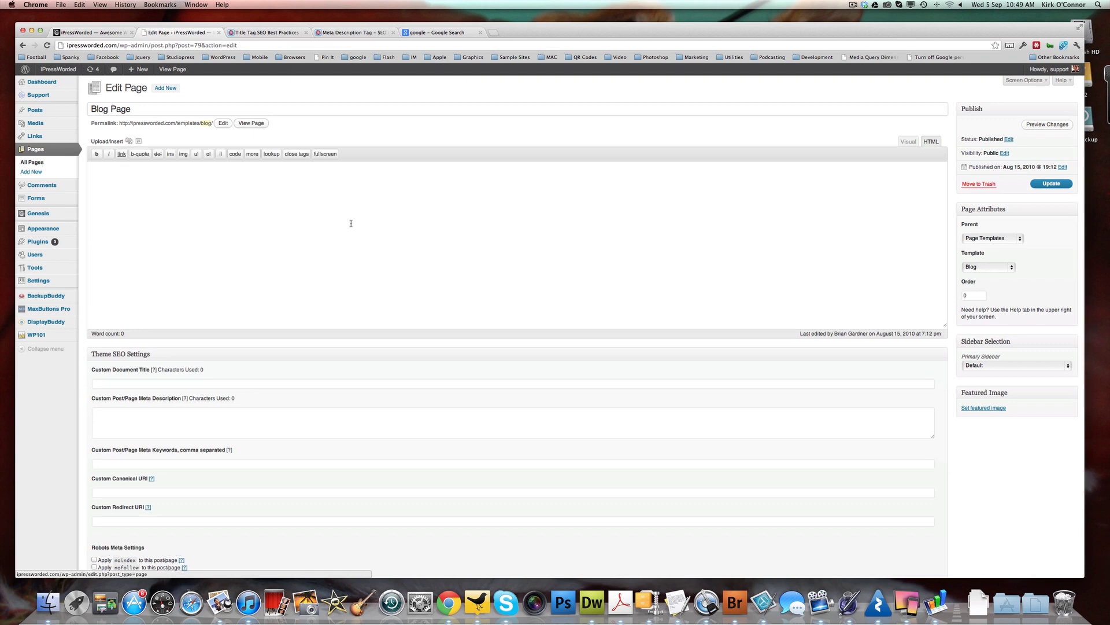
Enter 'Awesome WordPress Blog Posts' as the Blog Page's Custom Document Title.
{"action": "scroll", "coordinate": [351, 224], "scroll_direction": "down", "scroll_amount": 3}
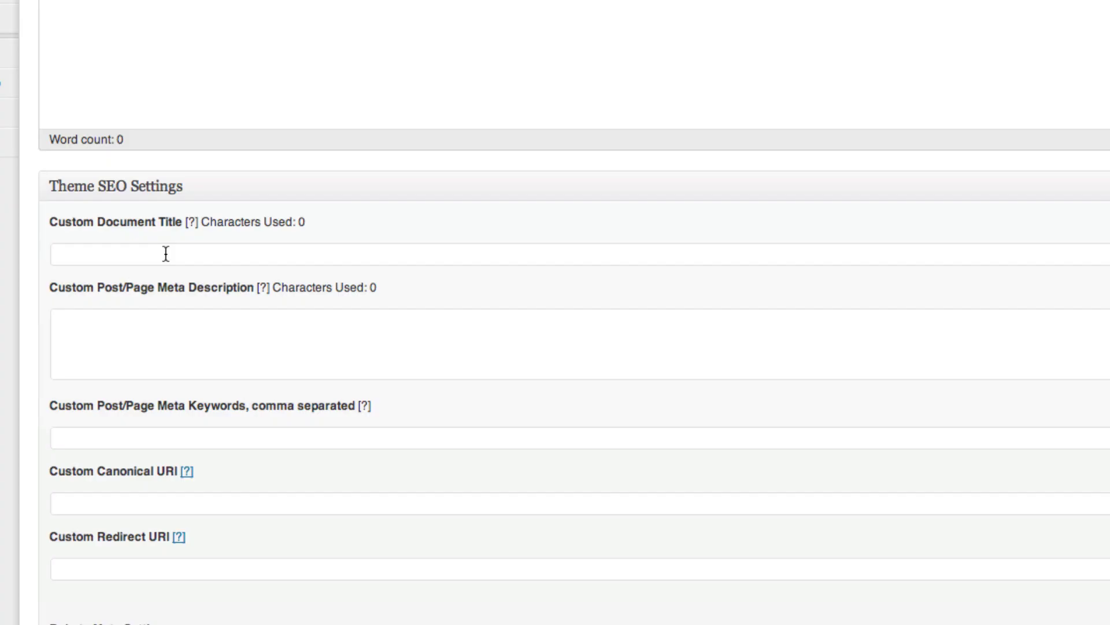
{"action": "left_click", "coordinate": [165, 254]}
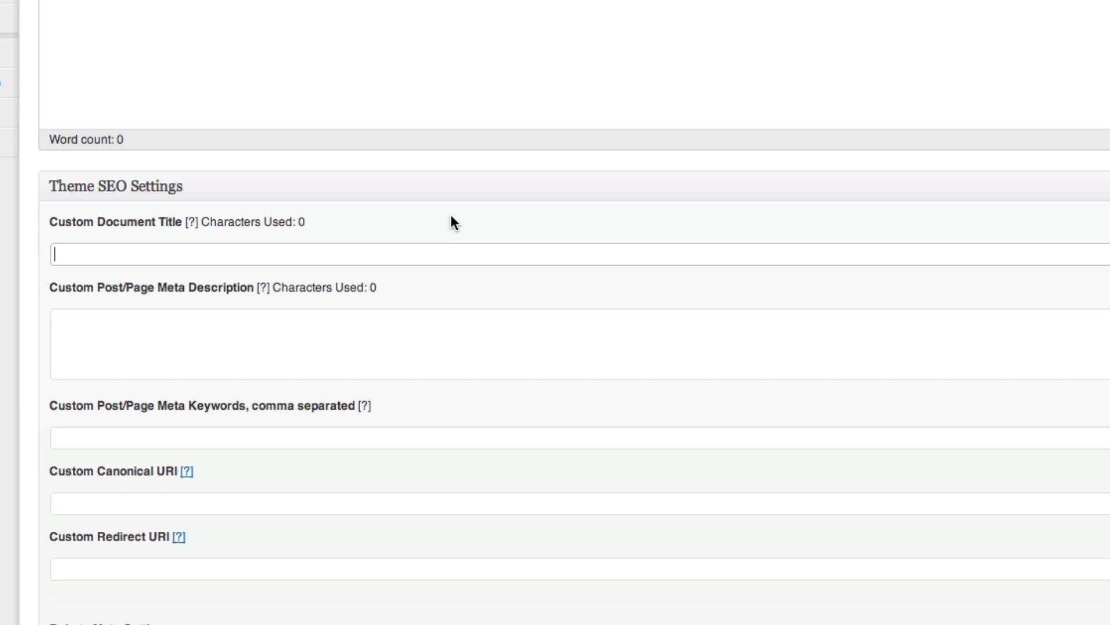
{"action": "type", "text": "Awesome WordP"}
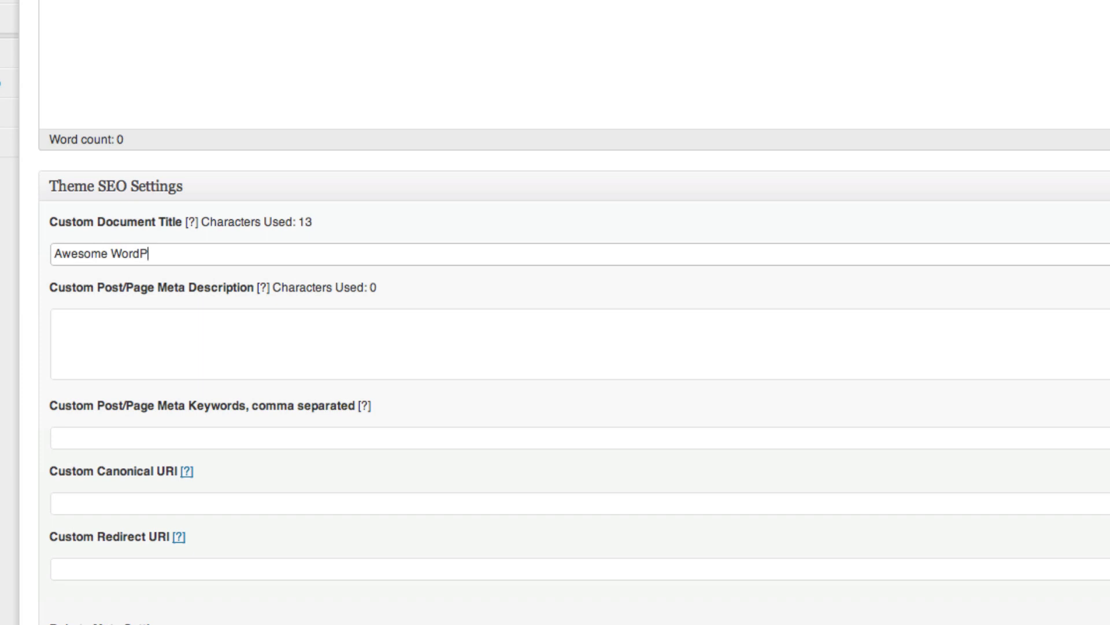
{"action": "type", "text": "ress Blog Posts"}
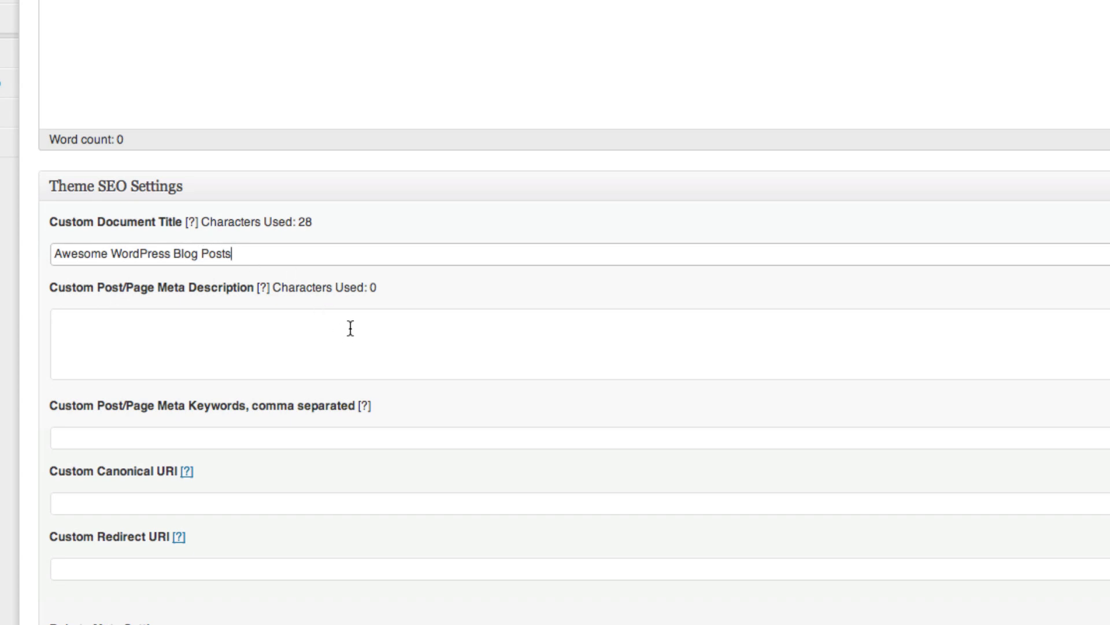
Fill the Blog Page's meta description with 'We provide tutorials and videos to teach you how to build…'.
{"action": "left_click", "coordinate": [211, 316]}
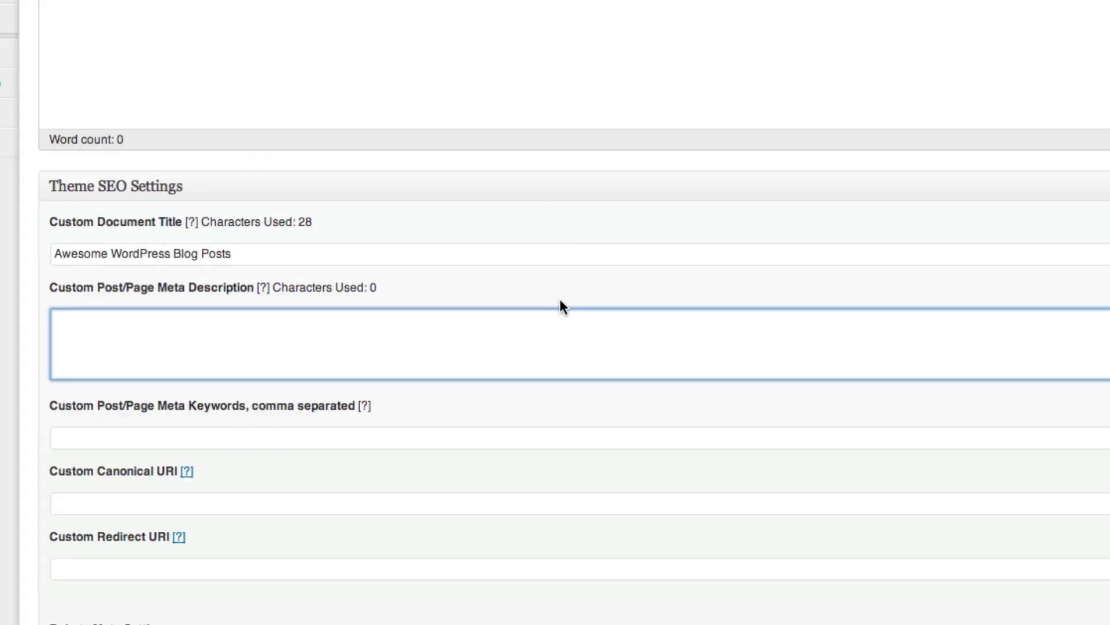
{"action": "type", "text": "We provide tutorials and videos to teach you how to build "}
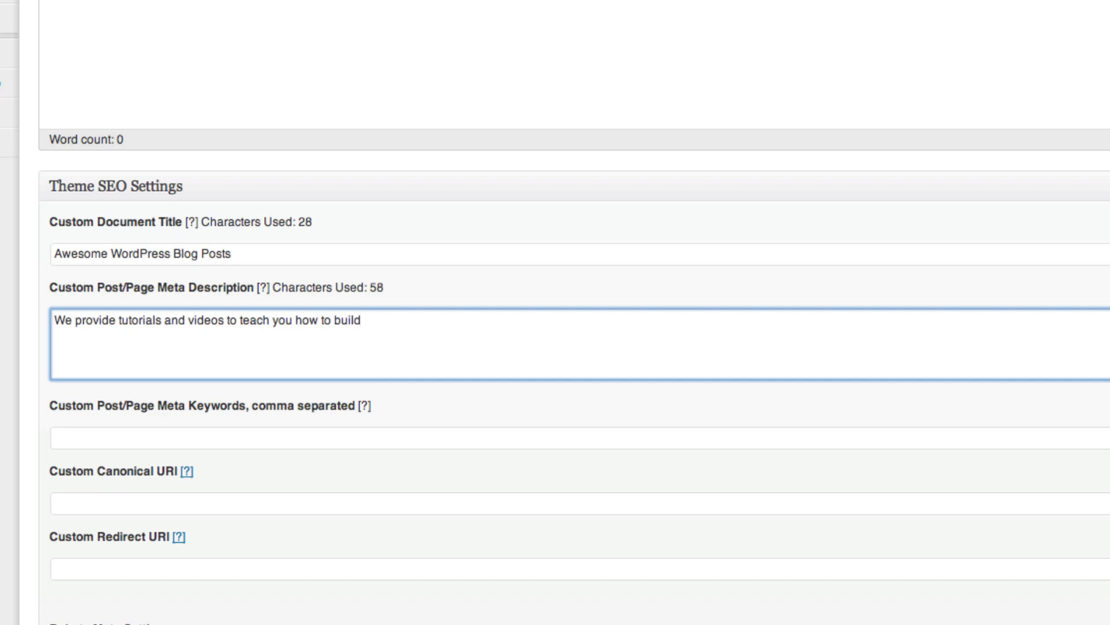
{"action": "type", "text": "an impressive WordPress website from scratch"}
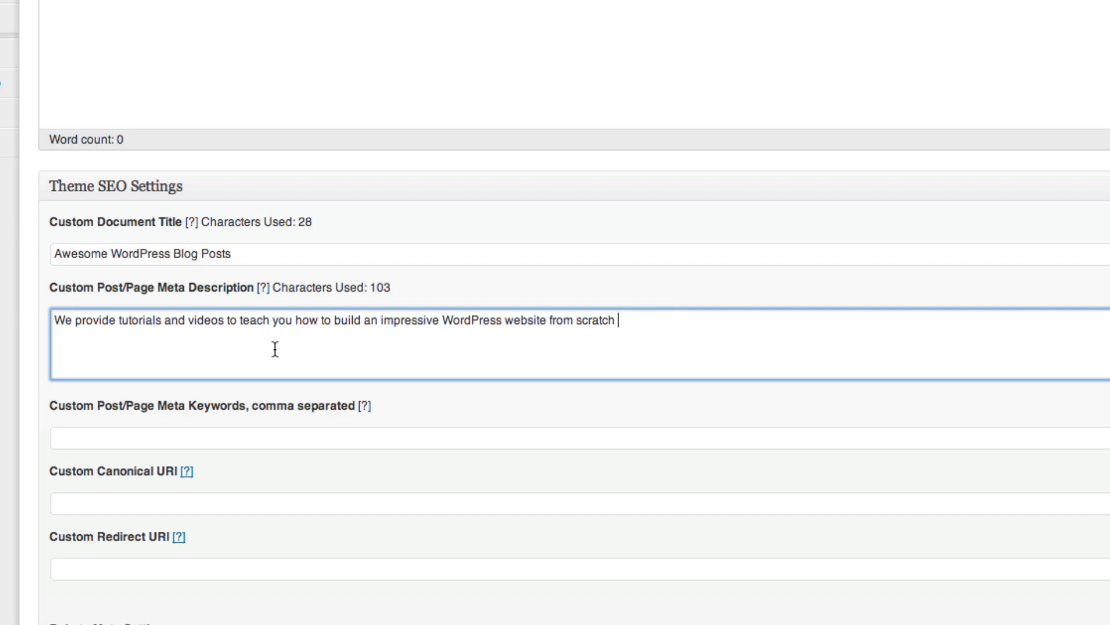
{"action": "left_click", "coordinate": [241, 319]}
{"action": "type", "text": "\""}
{"action": "key", "text": "Right"}
{"action": "key", "text": "Right"}
{"action": "key", "text": "Right"}
{"action": "key", "text": "Right"}
{"action": "key", "text": "Right"}
{"action": "key", "text": "Right"}
{"action": "key", "text": "Right"}
{"action": "key", "text": "Right"}
{"action": "key", "text": "Right"}
{"action": "type", "text": "\""}
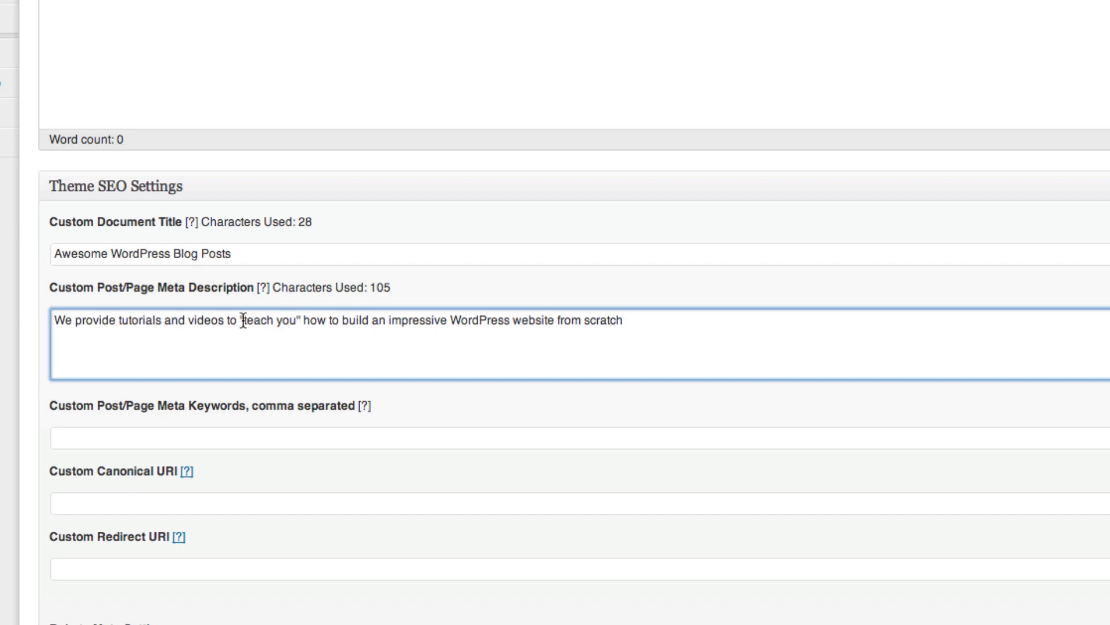
{"action": "left_click_drag", "start_coordinate": [240, 320], "coordinate": [629, 332]}
{"action": "left_click", "coordinate": [634, 335]}
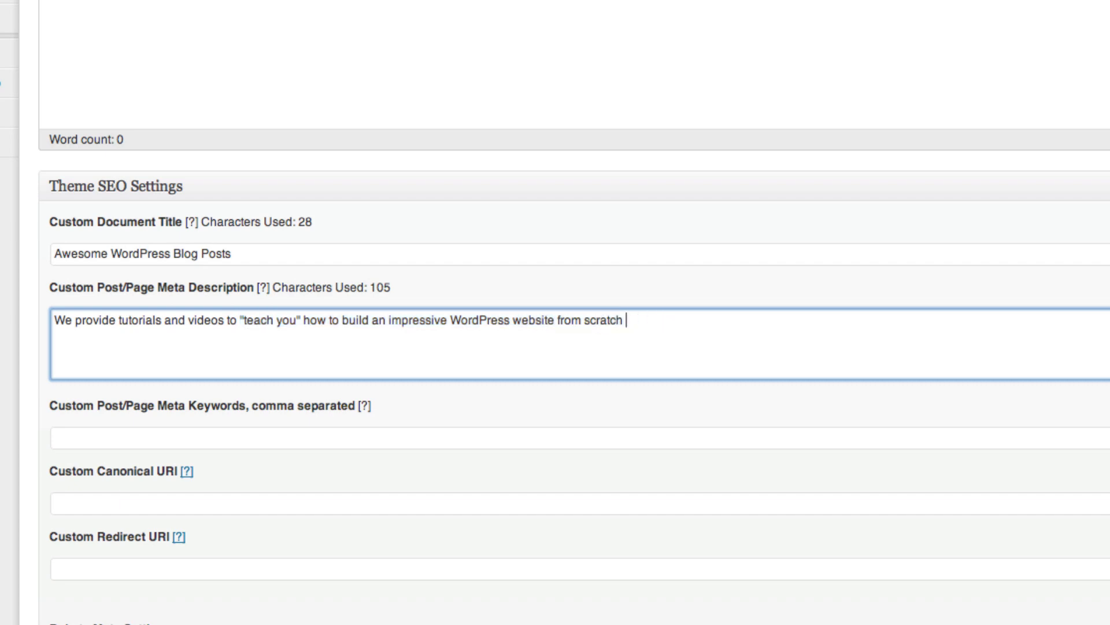
{"action": "left_click", "coordinate": [244, 319]}
{"action": "key", "text": "BackSpace"}
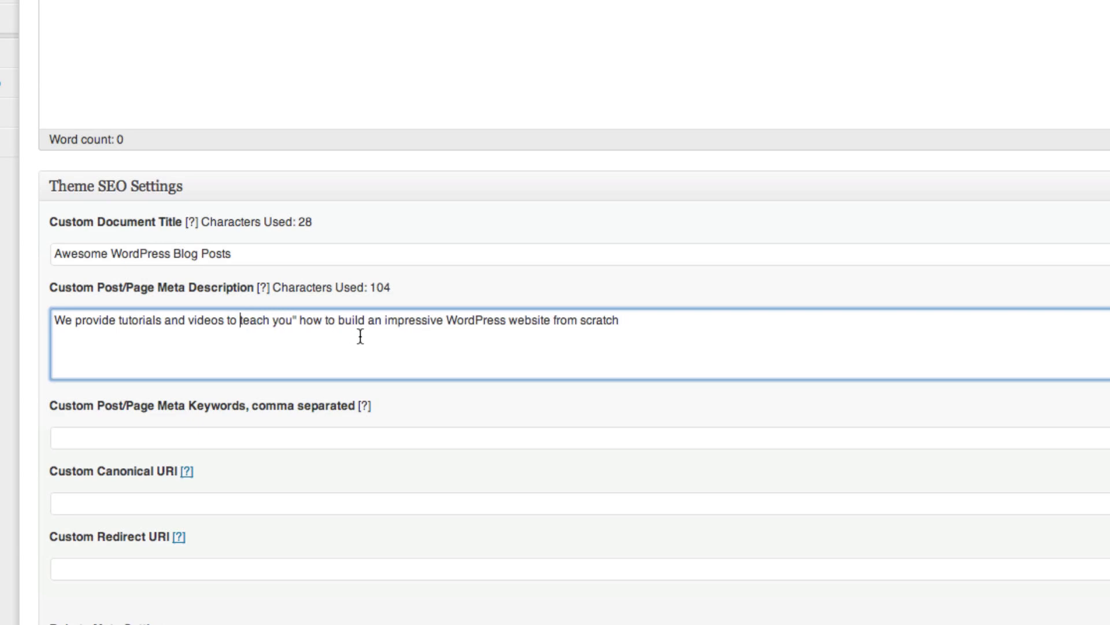
{"action": "key", "text": "Right"}
{"action": "key", "text": "Right"}
{"action": "key", "text": "Right"}
{"action": "key", "text": "Right"}
{"action": "key", "text": "Right"}
{"action": "key", "text": "Right"}
{"action": "key", "text": "Right"}
{"action": "key", "text": "Right"}
{"action": "key", "text": "Right"}
{"action": "key", "text": "Right"}
{"action": "key", "text": "BackSpace"}
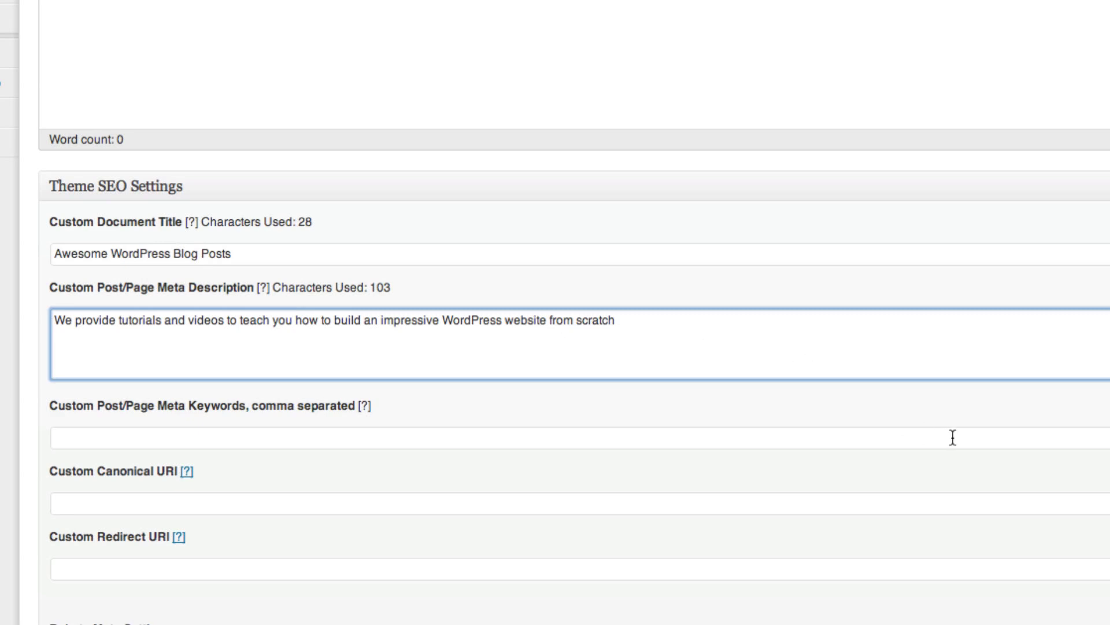
Scroll down and back up the Blog Page editor to review its Theme SEO fields.
{"action": "scroll", "coordinate": [953, 438], "scroll_direction": "down", "scroll_amount": 3}
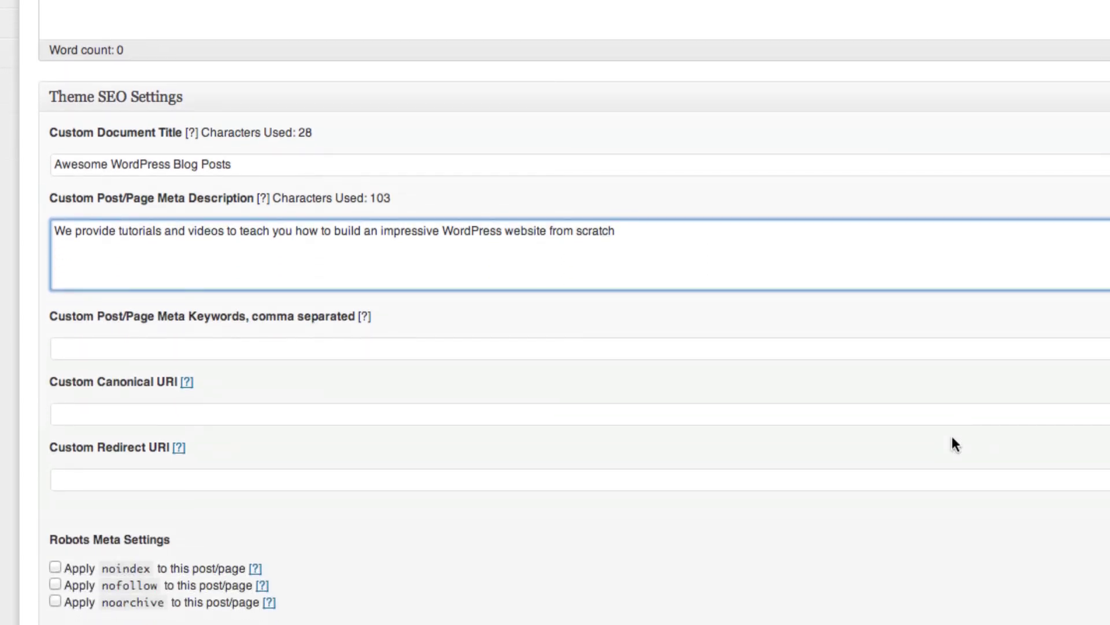
{"action": "scroll", "coordinate": [952, 436], "scroll_direction": "down", "scroll_amount": 1}
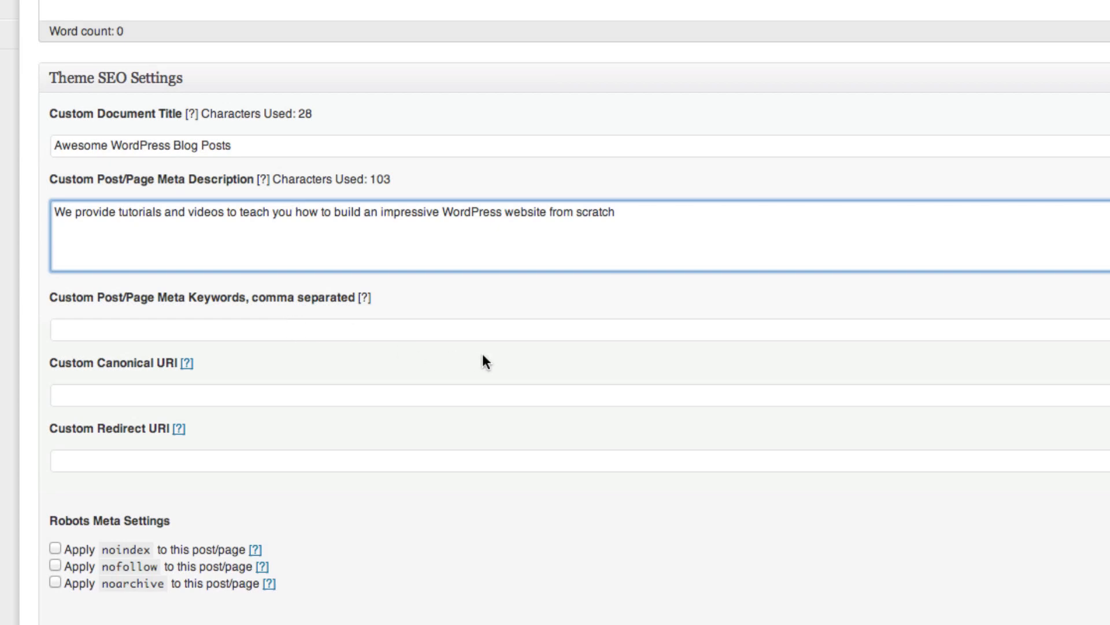
{"action": "scroll", "coordinate": [484, 353], "scroll_direction": "up", "scroll_amount": 1}
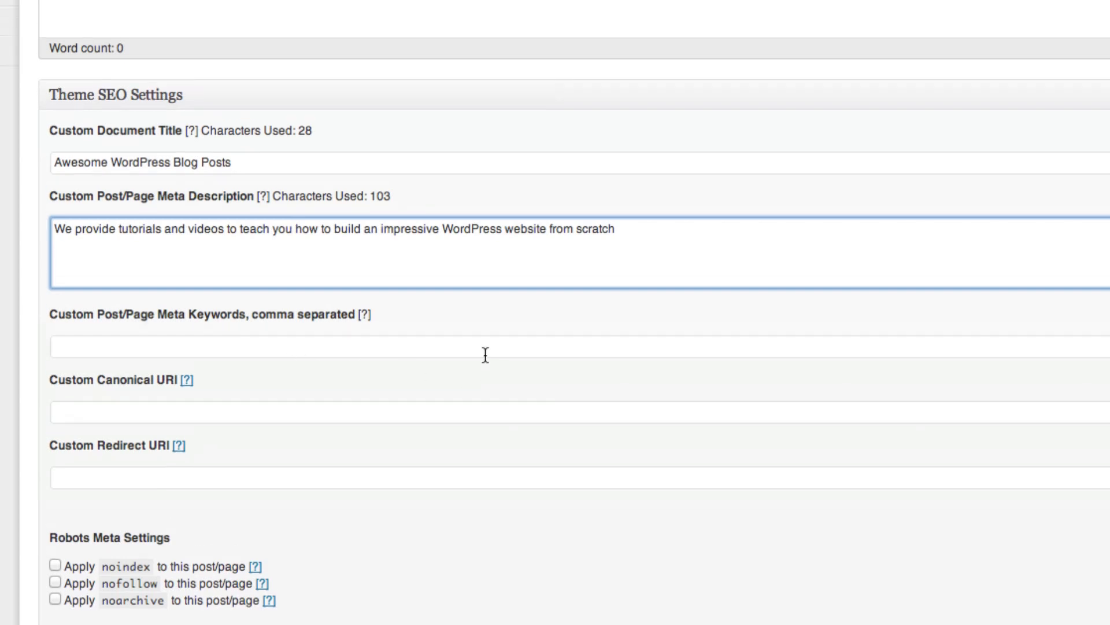
{"action": "scroll", "coordinate": [485, 355], "scroll_direction": "up", "scroll_amount": 1}
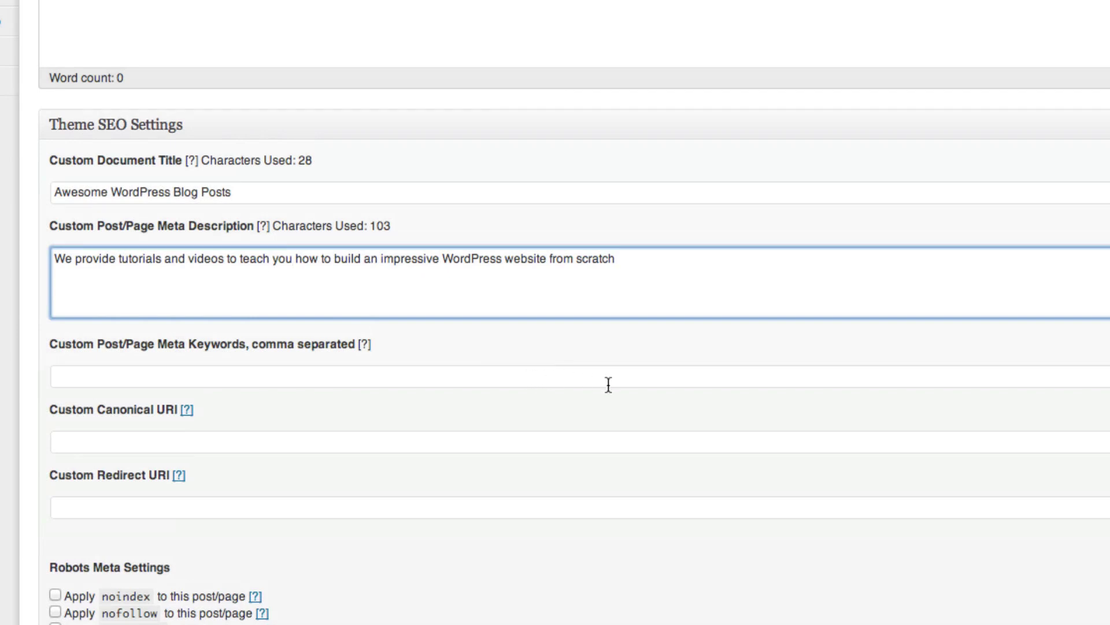
{"action": "scroll", "coordinate": [619, 384], "scroll_direction": "up", "scroll_amount": 2}
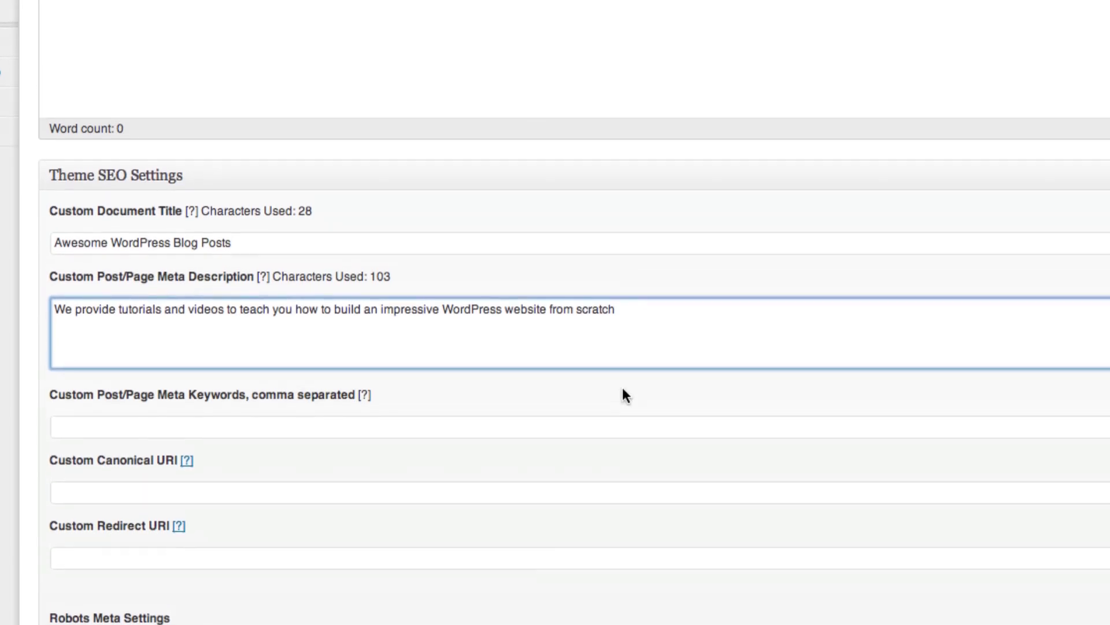
{"action": "scroll", "coordinate": [623, 396], "scroll_direction": "up", "scroll_amount": 5}
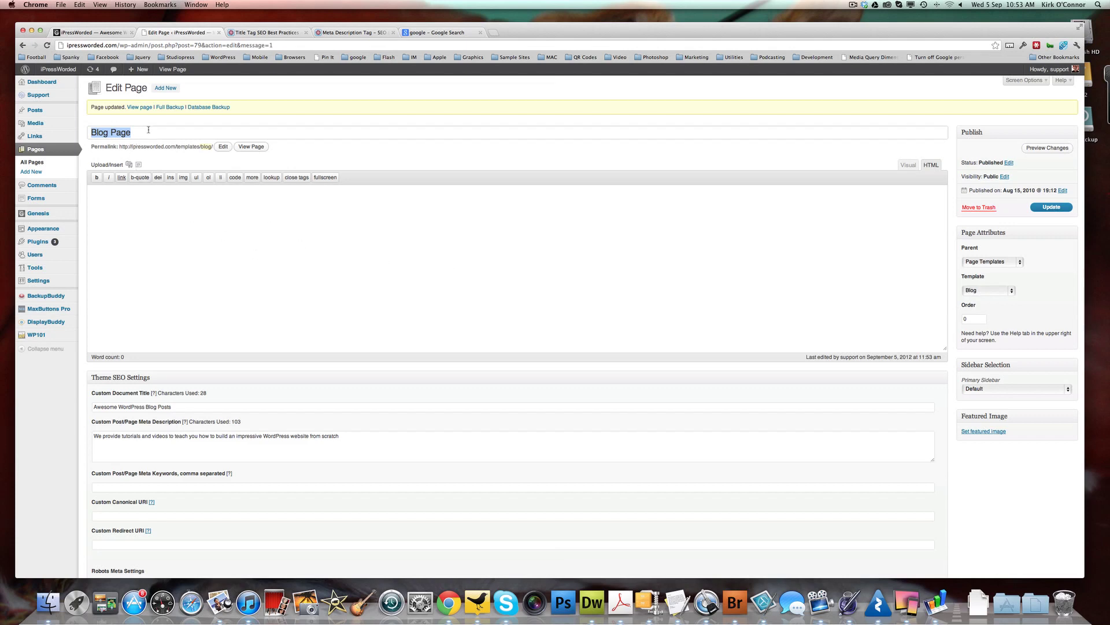
Scroll the Blog Page editor, then bring up the Genesis submenu in the admin sidebar.
{"action": "scroll", "coordinate": [463, 369], "scroll_direction": "down", "scroll_amount": 3}
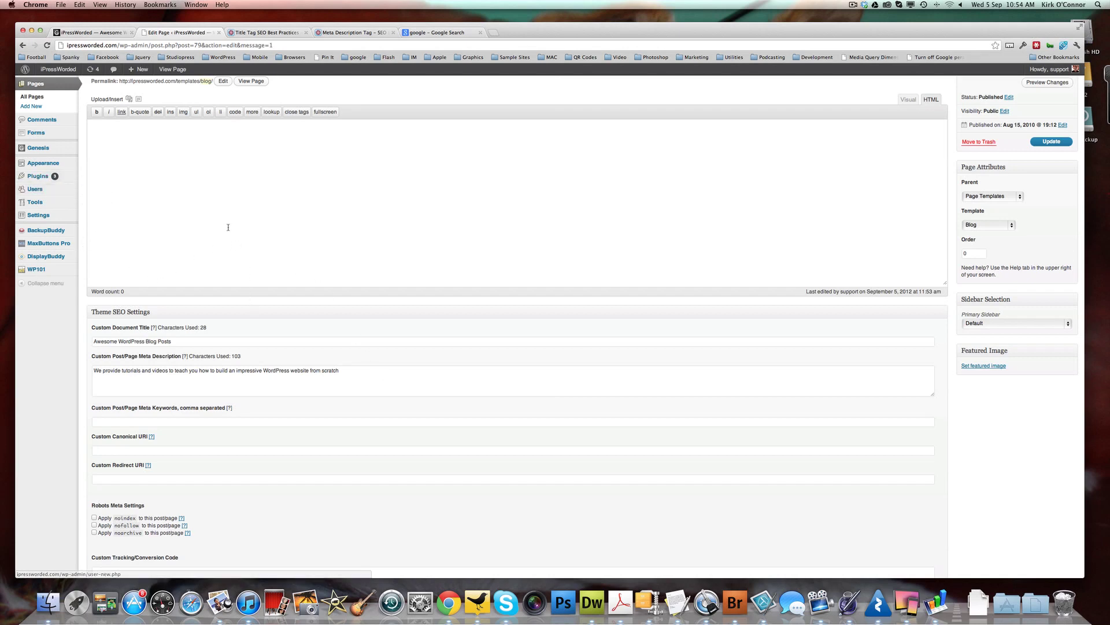
{"action": "scroll", "coordinate": [228, 227], "scroll_direction": "up", "scroll_amount": 1}
{"action": "mouse_move", "coordinate": [41, 162]}
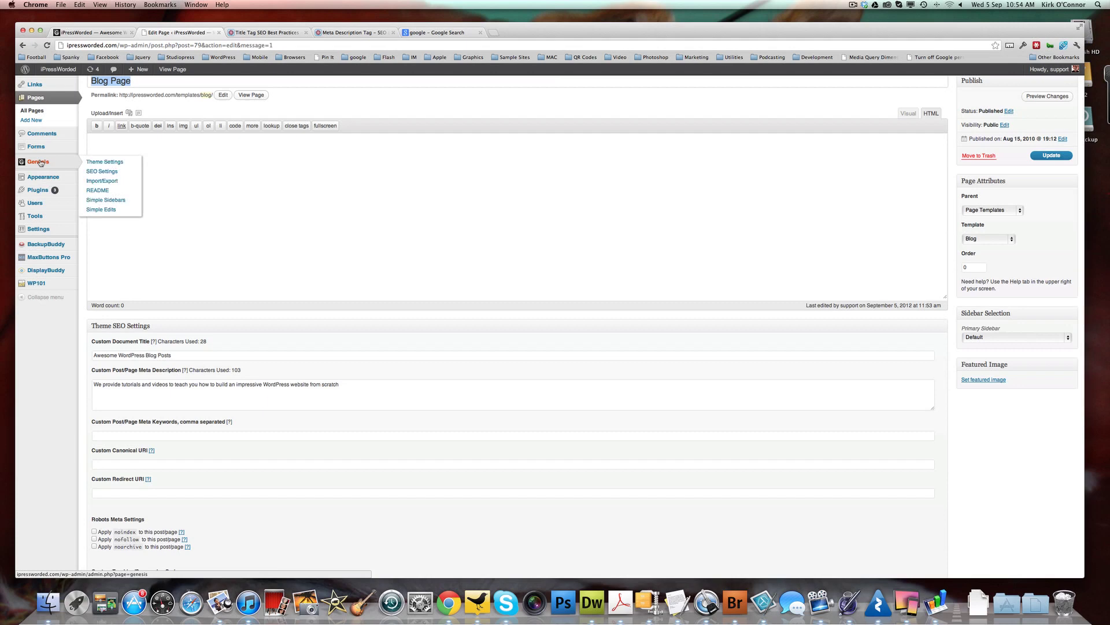
Open Genesis SEO Settings and scroll down to the Homepage Settings section.
{"action": "left_click", "coordinate": [102, 172]}
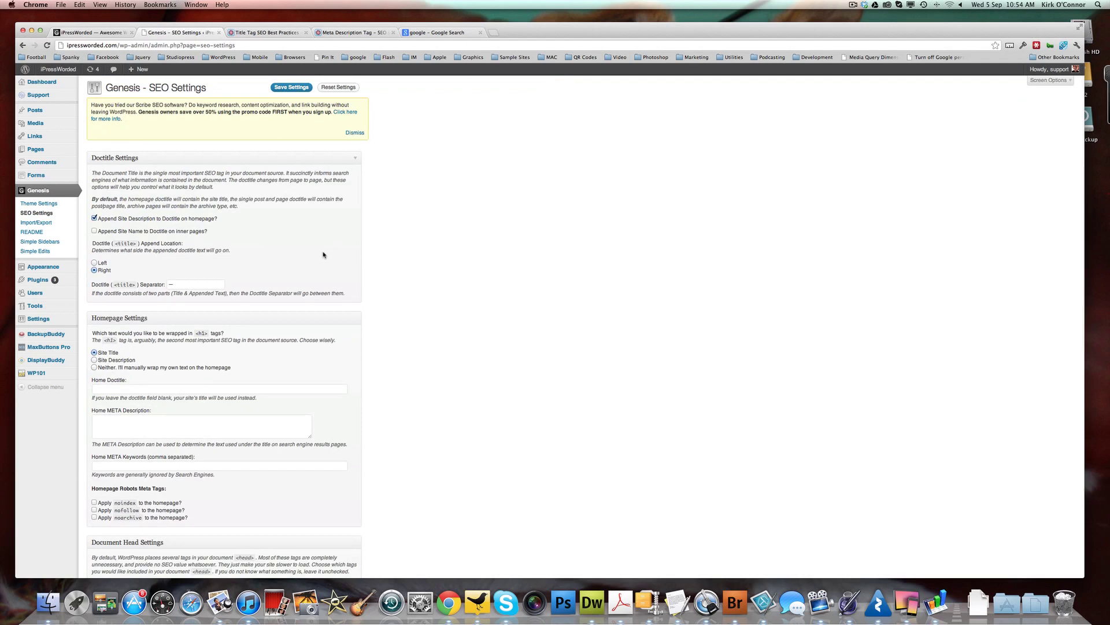
{"action": "scroll", "coordinate": [323, 255], "scroll_direction": "down", "scroll_amount": 2}
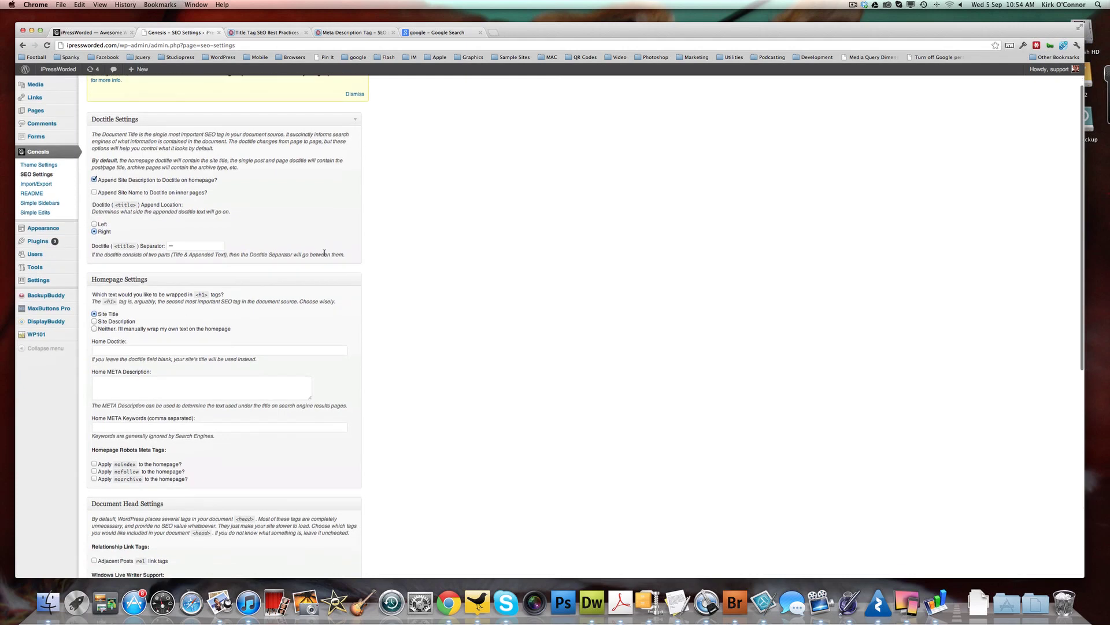
{"action": "scroll", "coordinate": [281, 302], "scroll_direction": "down", "scroll_amount": 2}
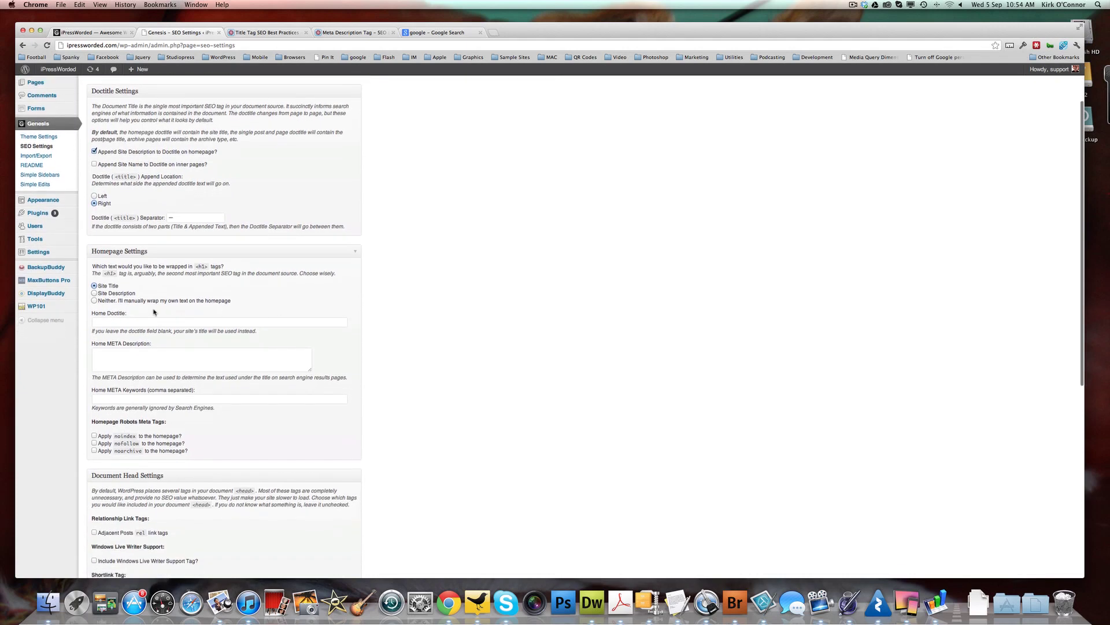
{"action": "scroll", "coordinate": [231, 307], "scroll_direction": "down", "scroll_amount": 1}
{"action": "scroll", "coordinate": [231, 306], "scroll_direction": "down", "scroll_amount": 1}
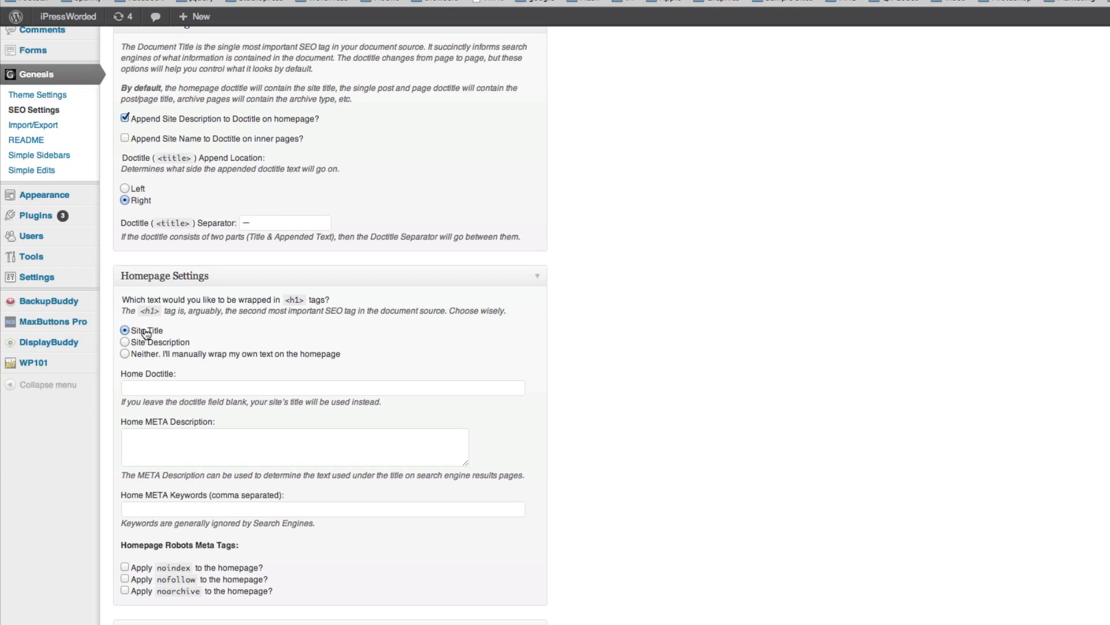
Set the Genesis Home Doctitle to 'WordPress website Development'.
{"action": "left_click", "coordinate": [229, 387]}
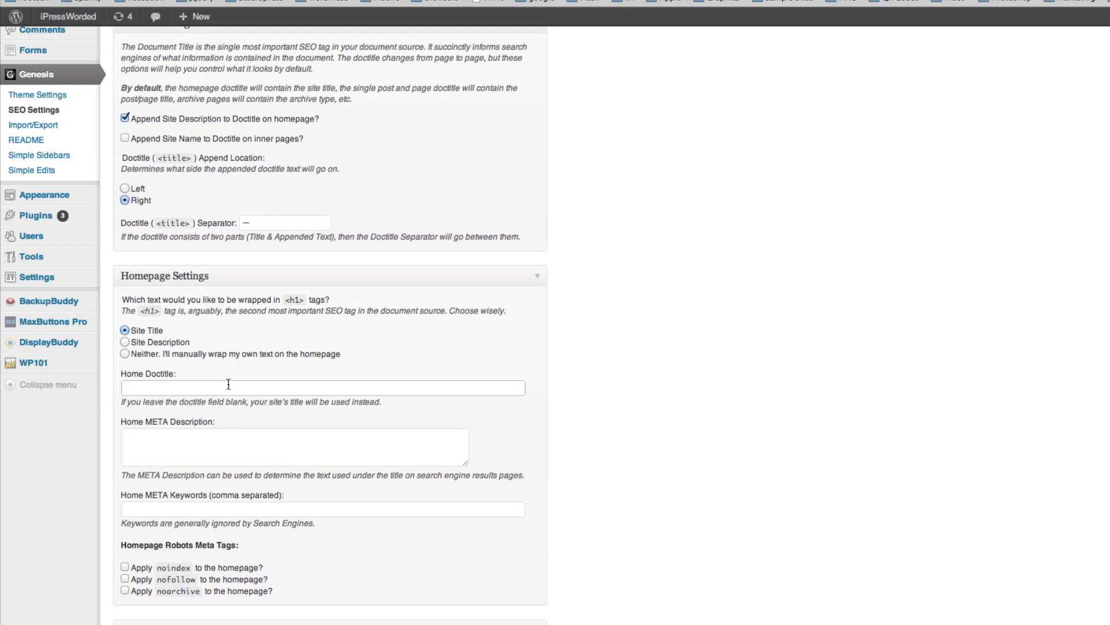
{"action": "type", "text": "WordPress website Development"}
Set the Home META Description to 'Developer of premium WordPress websites and mobile websites'.
{"action": "left_click", "coordinate": [259, 433]}
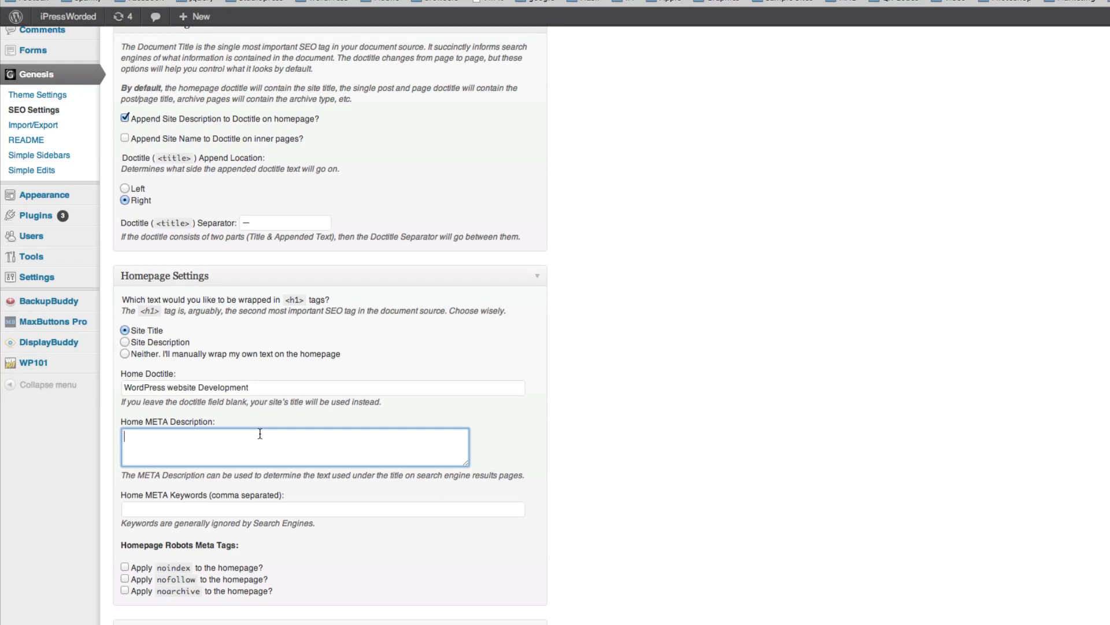
{"action": "type", "text": "Developer of premium WordPress"}
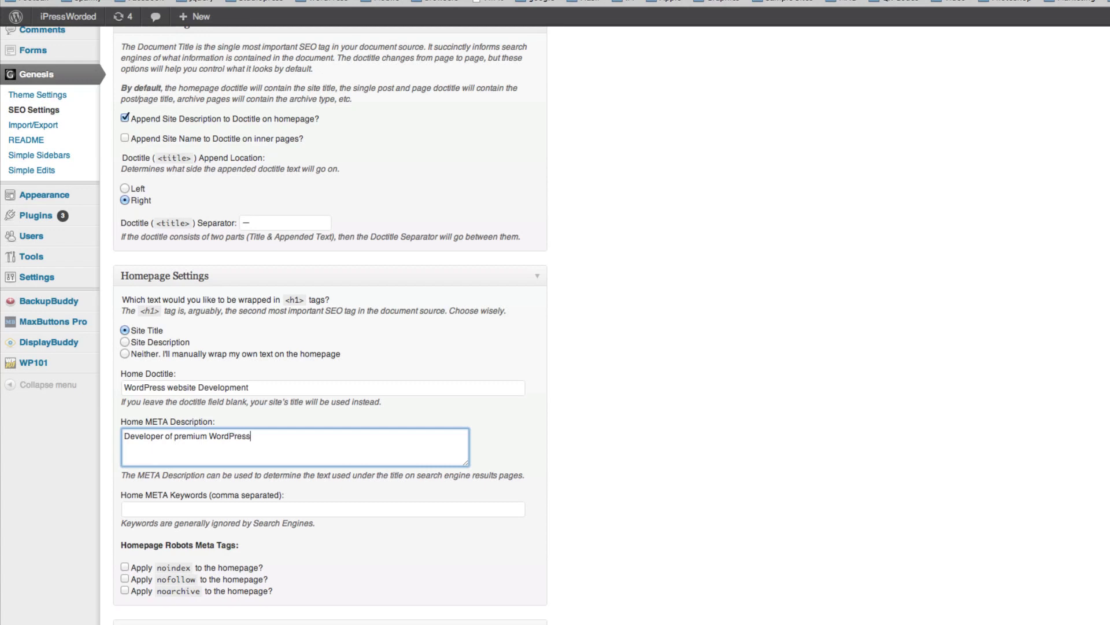
{"action": "type", "text": " websites and mobile websites"}
{"action": "scroll", "coordinate": [391, 497], "scroll_direction": "down", "scroll_amount": 1}
{"action": "scroll", "coordinate": [394, 499], "scroll_direction": "down", "scroll_amount": 1}
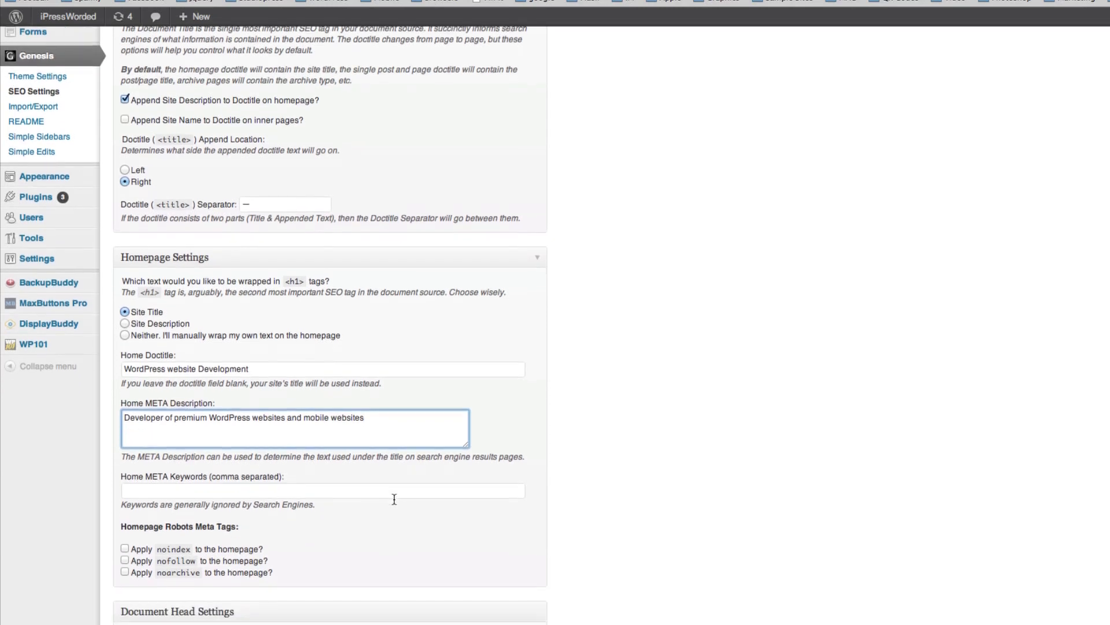
{"action": "scroll", "coordinate": [394, 499], "scroll_direction": "up", "scroll_amount": 2}
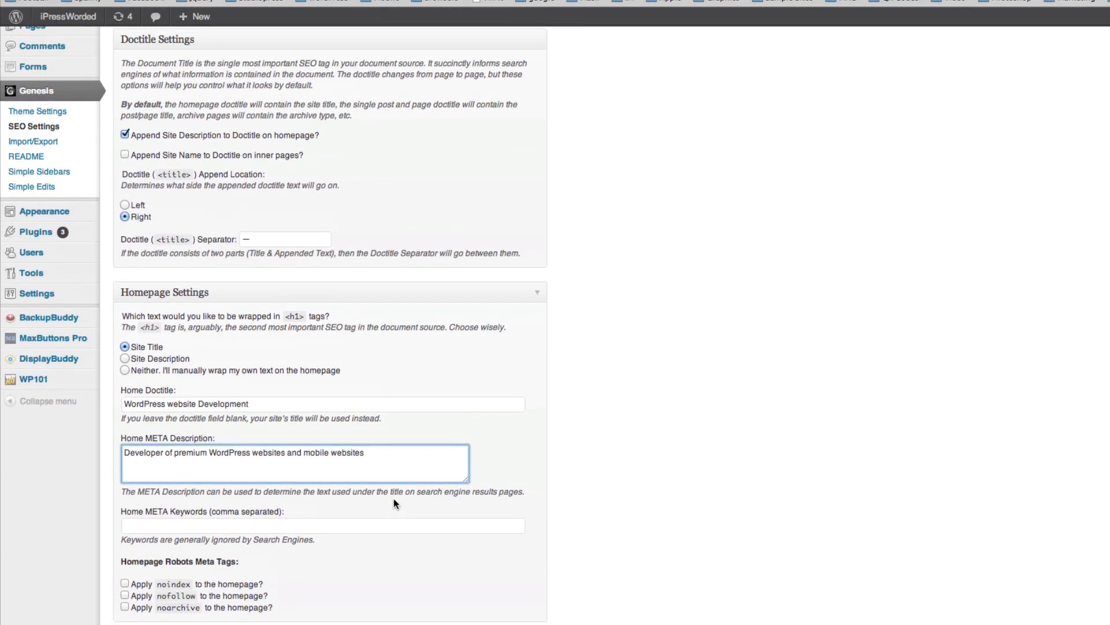
{"action": "scroll", "coordinate": [394, 499], "scroll_direction": "up", "scroll_amount": 5}
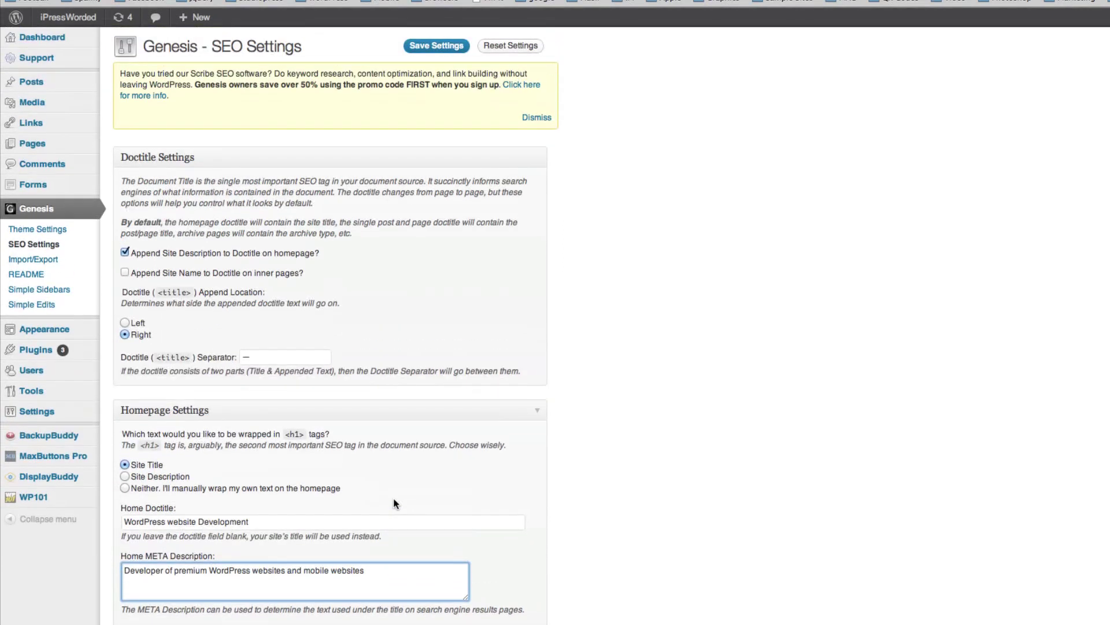
Save the Genesis SEO settings, then open Hello world! and select its meta description field.
{"action": "left_click", "coordinate": [438, 46]}
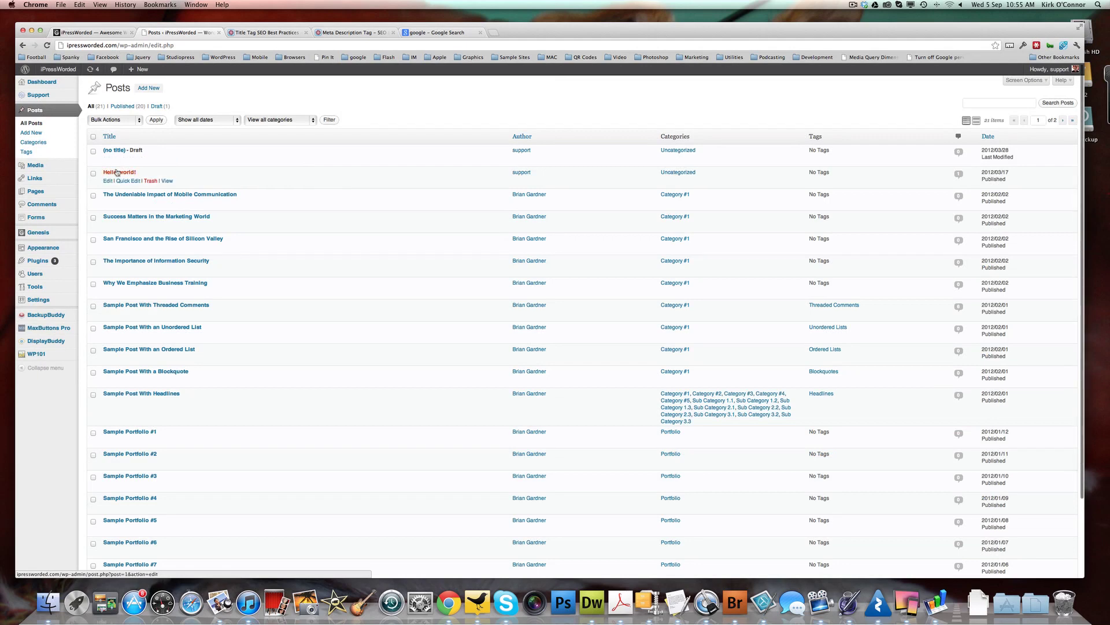
{"action": "left_click", "coordinate": [118, 173]}
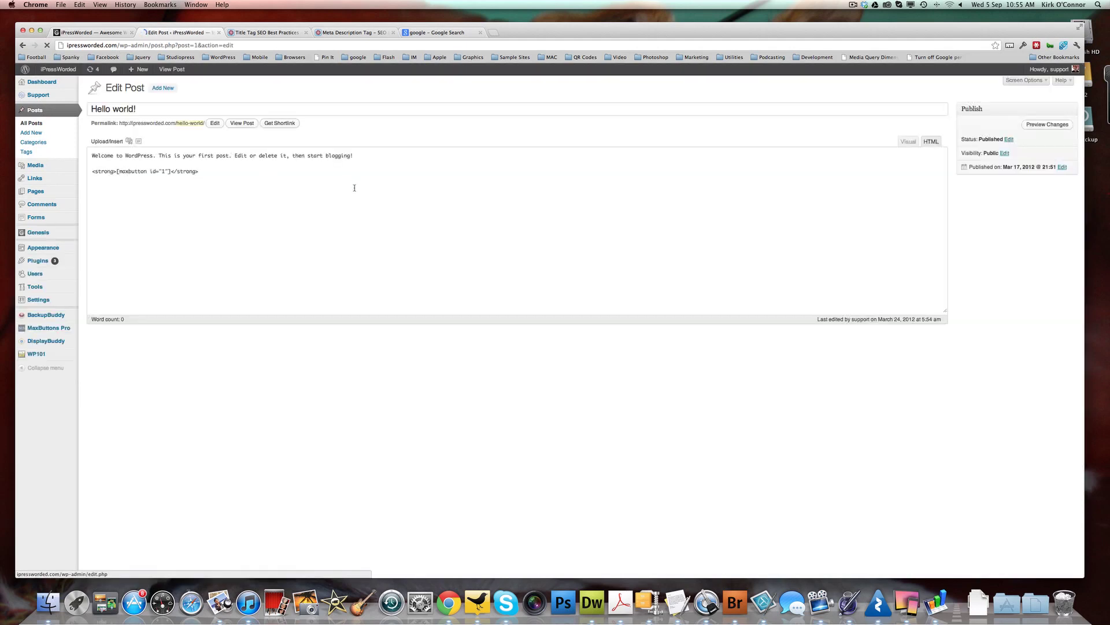
{"action": "scroll", "coordinate": [354, 303], "scroll_direction": "down", "scroll_amount": 3}
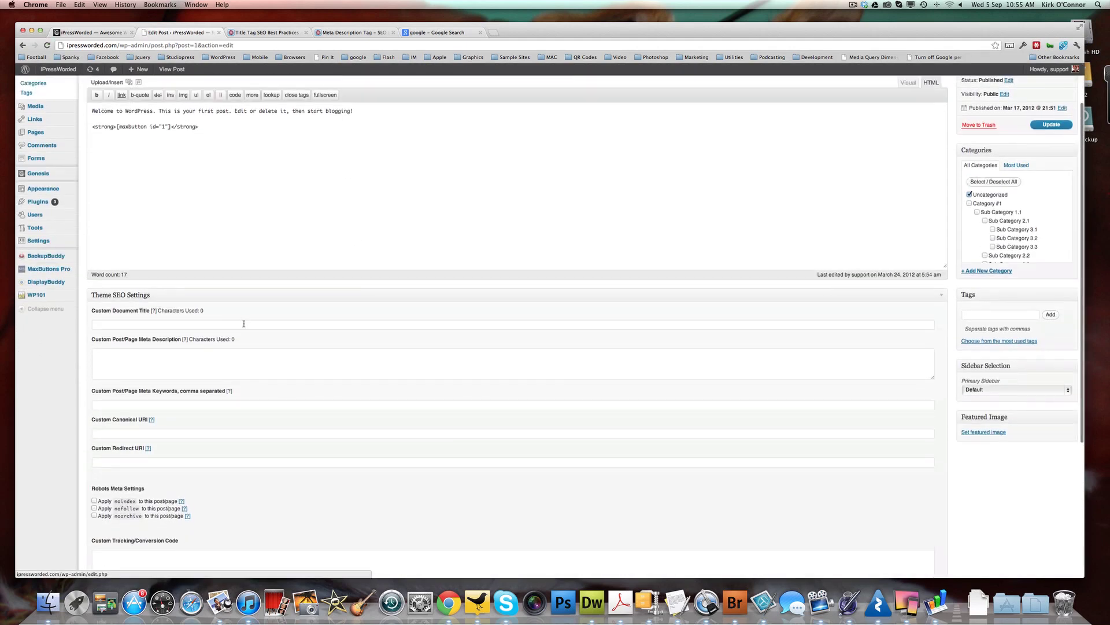
{"action": "left_click", "coordinate": [214, 363]}
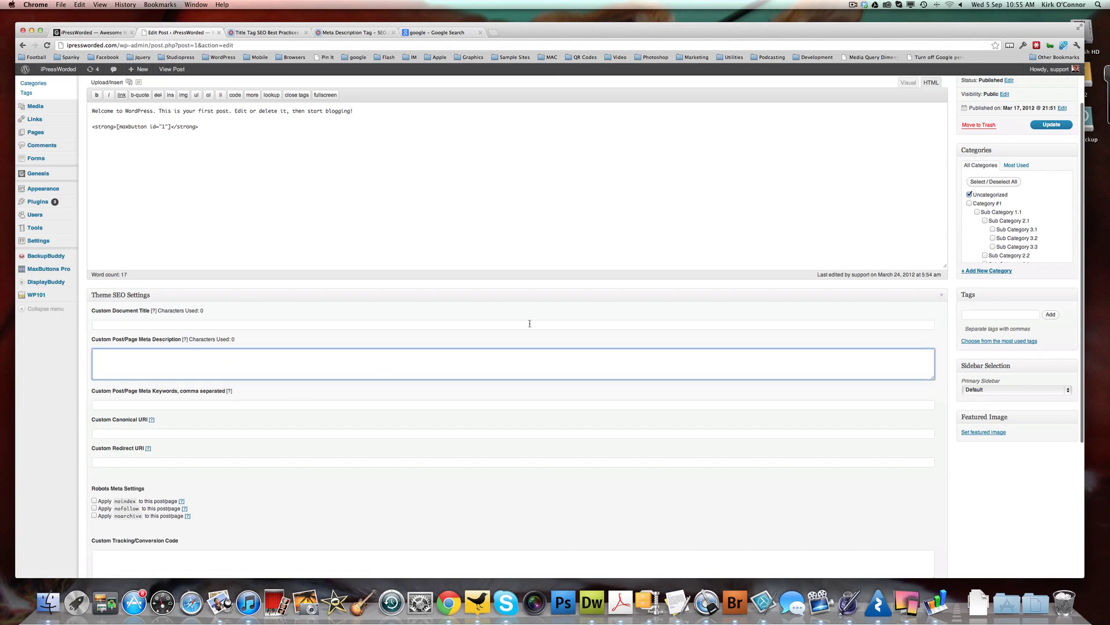
{"action": "scroll", "coordinate": [532, 325], "scroll_direction": "up", "scroll_amount": 1}
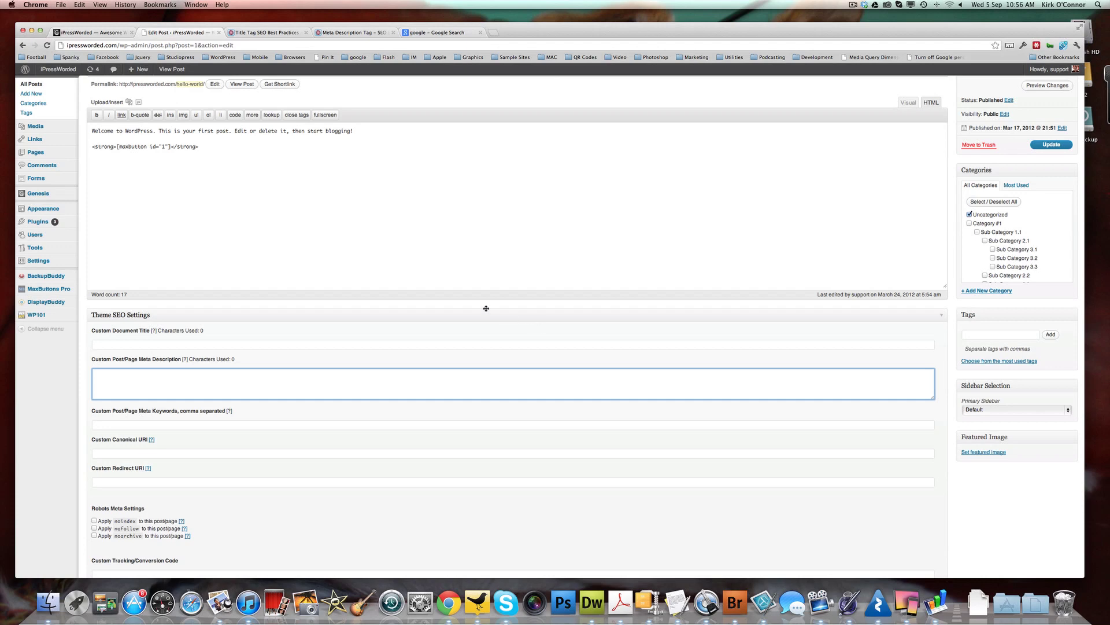
Review SEOmoz's Title Tag guide, then its Meta Description article recommending about 155 characters.
{"action": "left_click", "coordinate": [277, 34]}
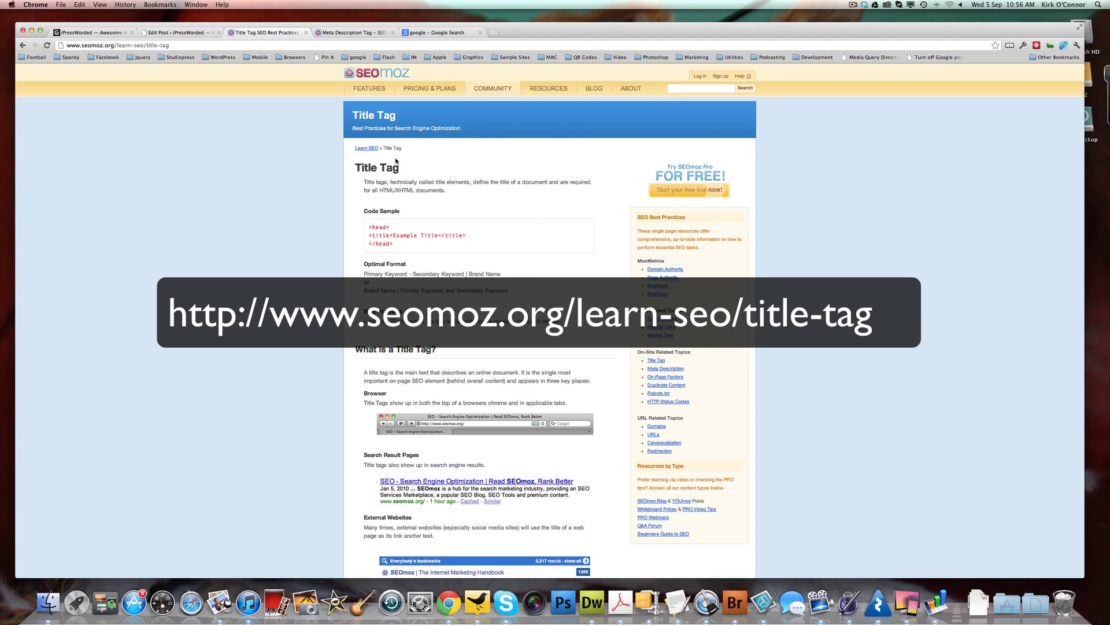
{"action": "left_click", "coordinate": [347, 33]}
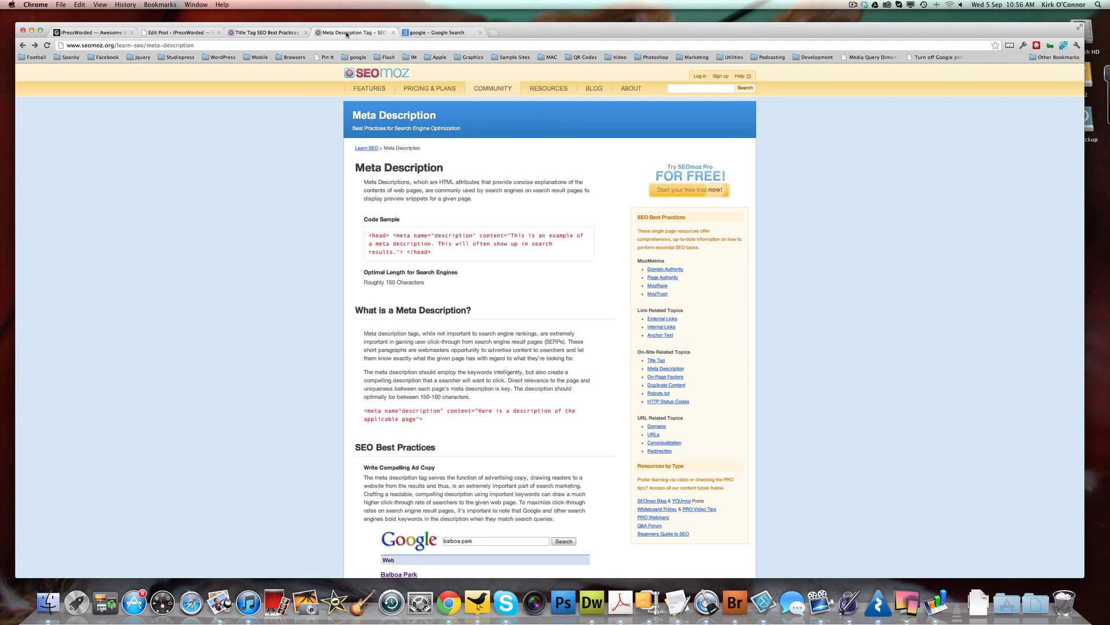